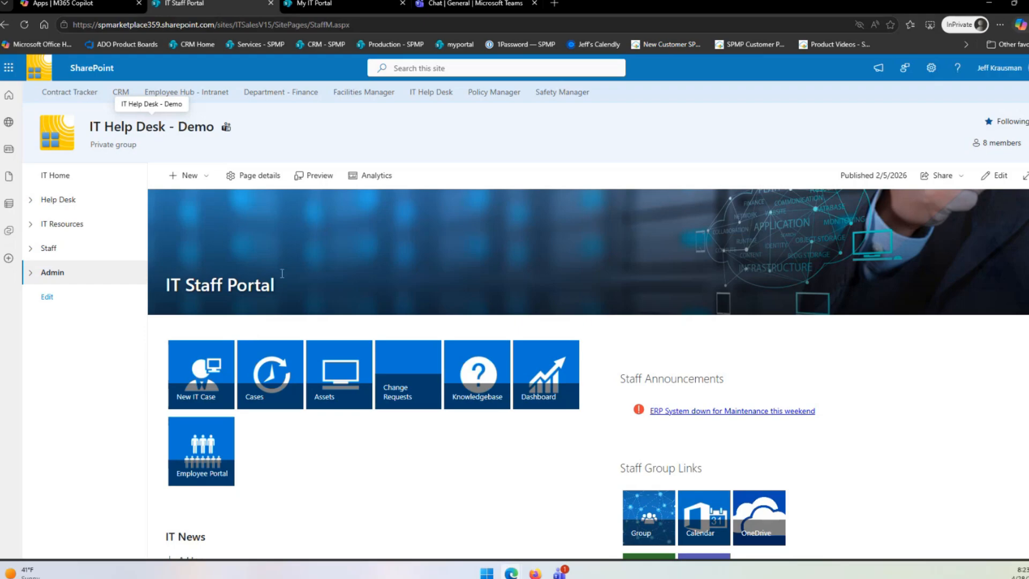
Start a new IT case from My IT Portal and title it "Monitor Flickering".
click(335, 6)
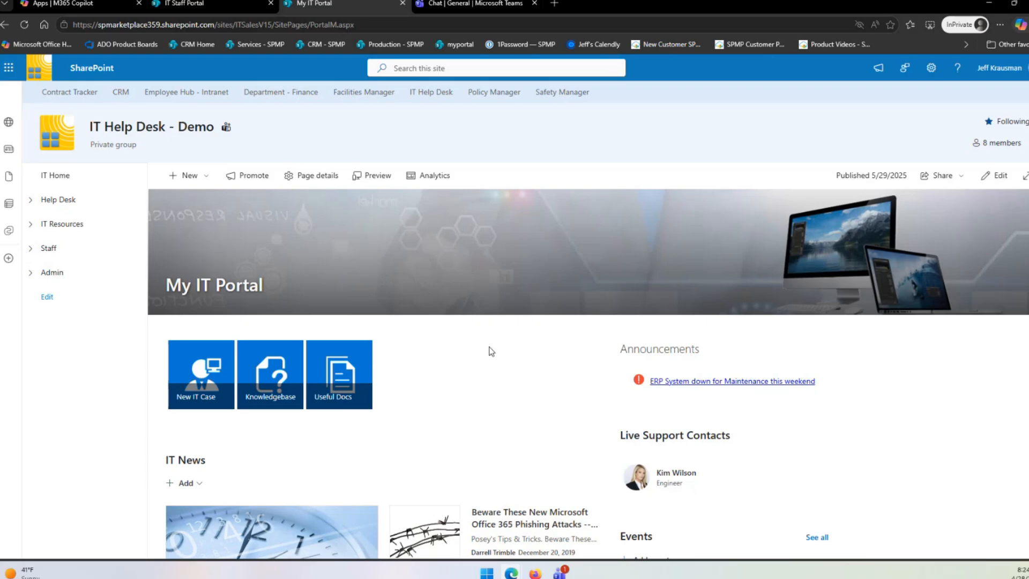
click(200, 375)
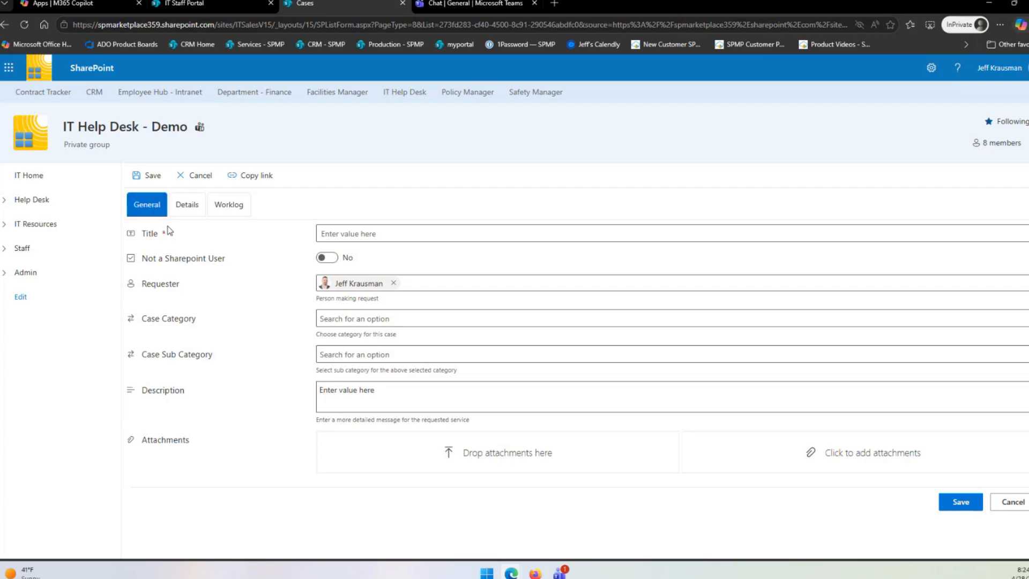
click(328, 234)
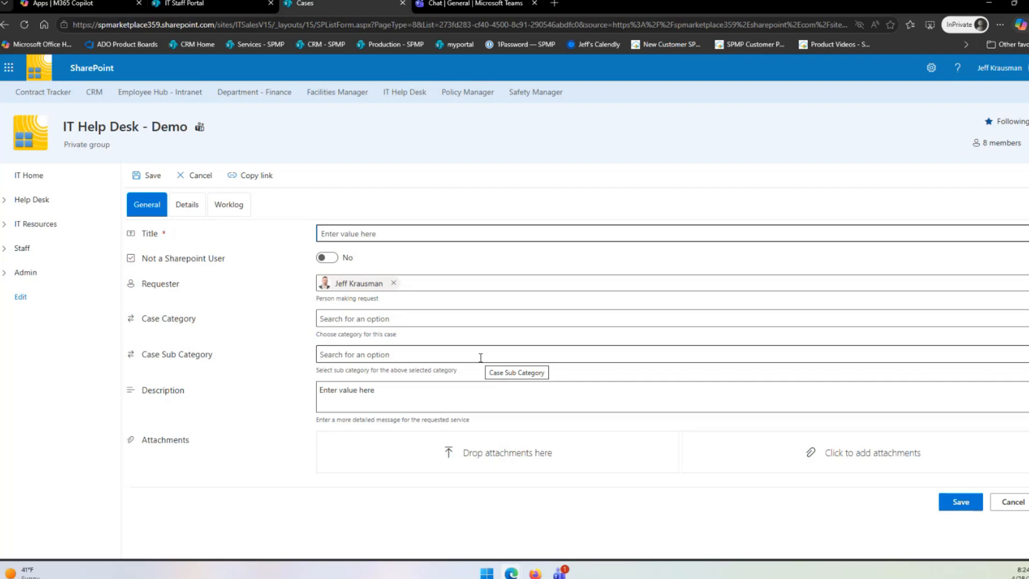
text(Mon)
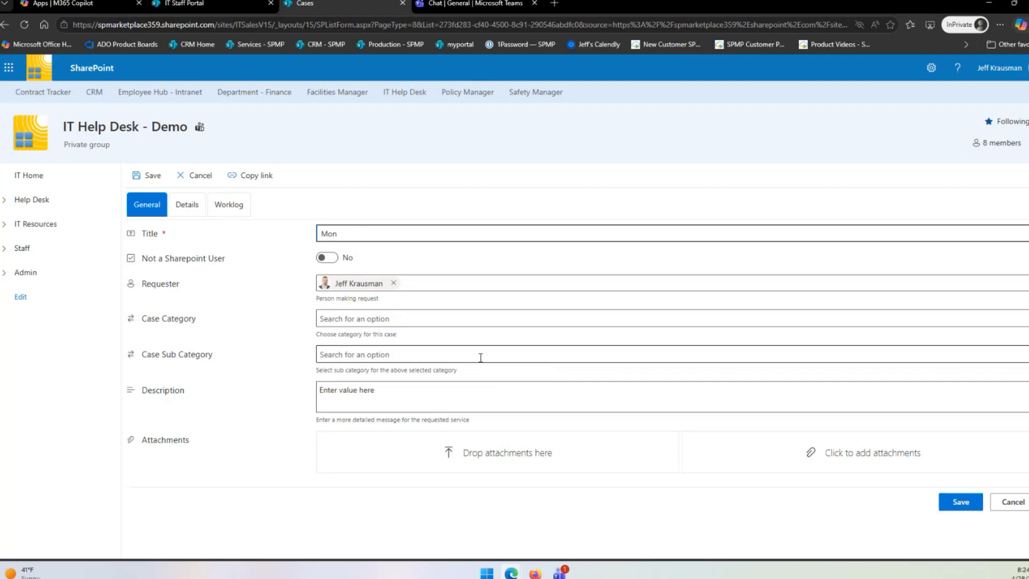
text(itor Flickering)
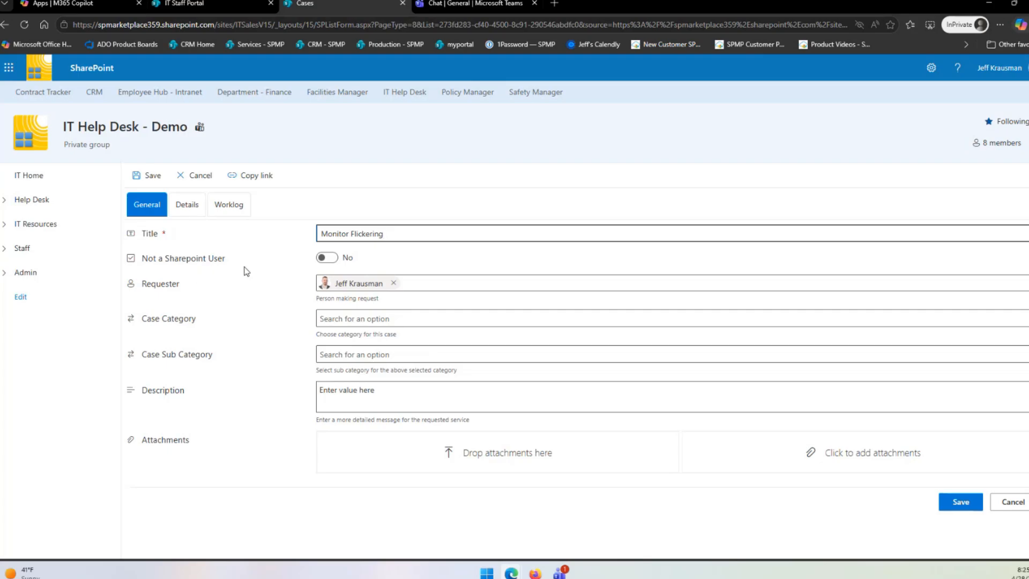
Turn on Not a Sharepoint User to view the external contact fields, and turn it off again.
click(323, 257)
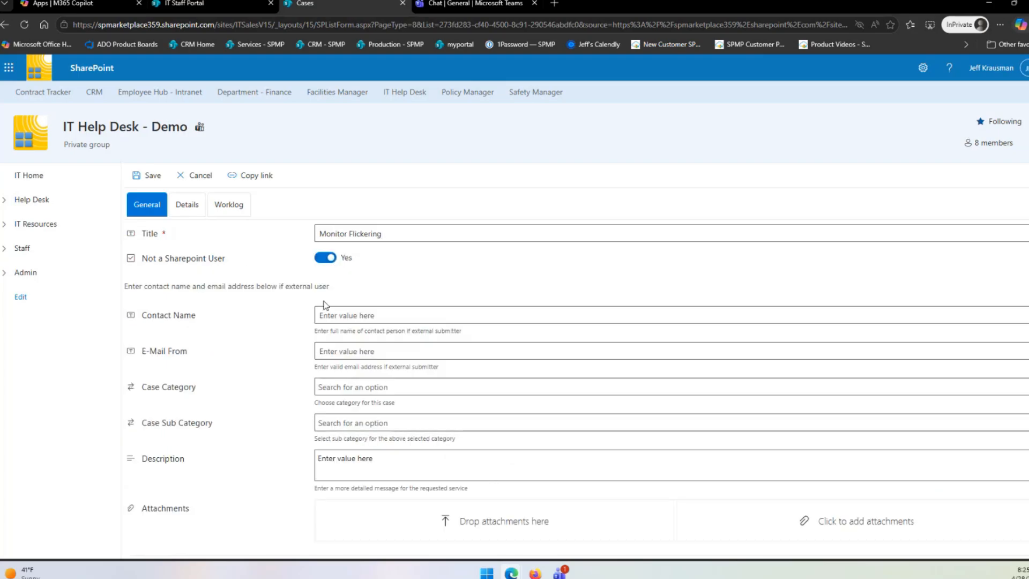
click(322, 258)
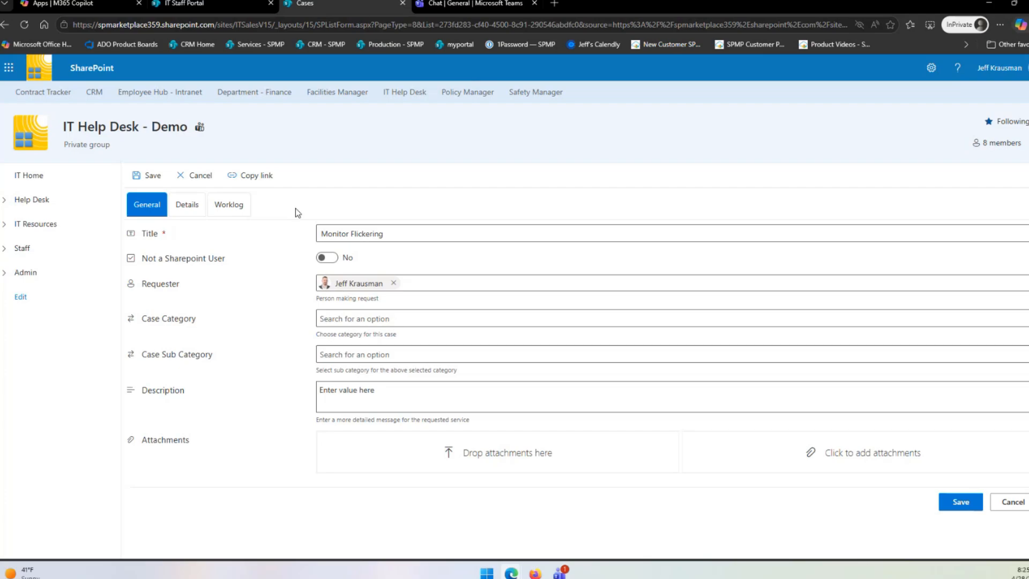
drag(142, 284, 208, 290)
Set the Case Category to Desktop and the Case Sub Category to Monitor.
click(355, 318)
scroll(379, 403, down, 3)
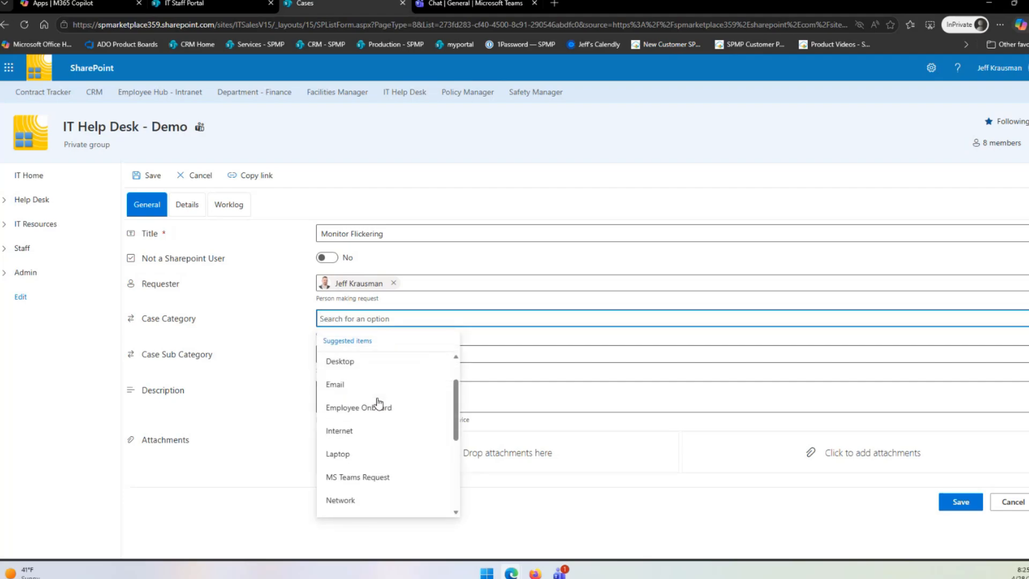
scroll(379, 403, up, 3)
click(370, 353)
click(373, 355)
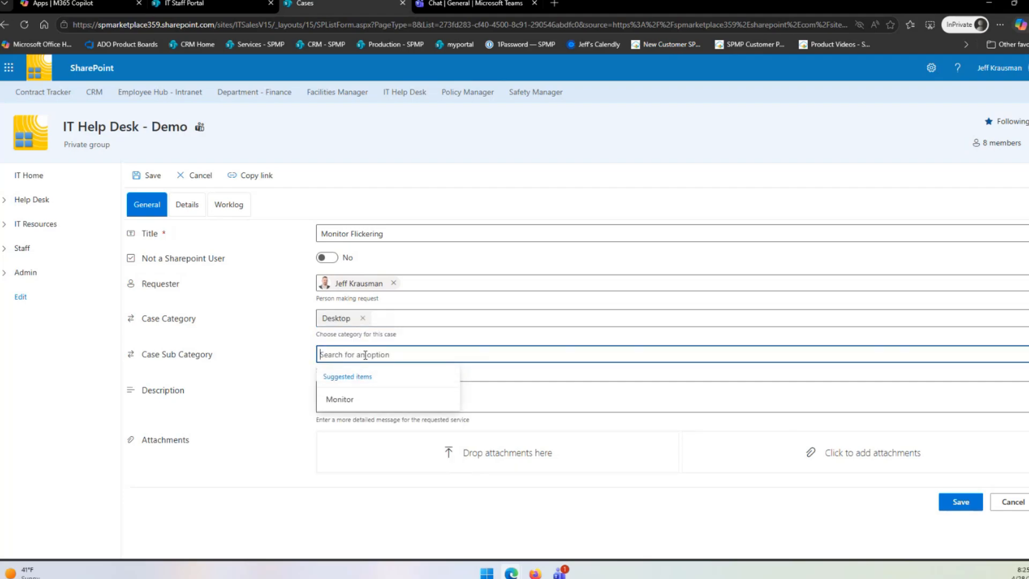
click(345, 397)
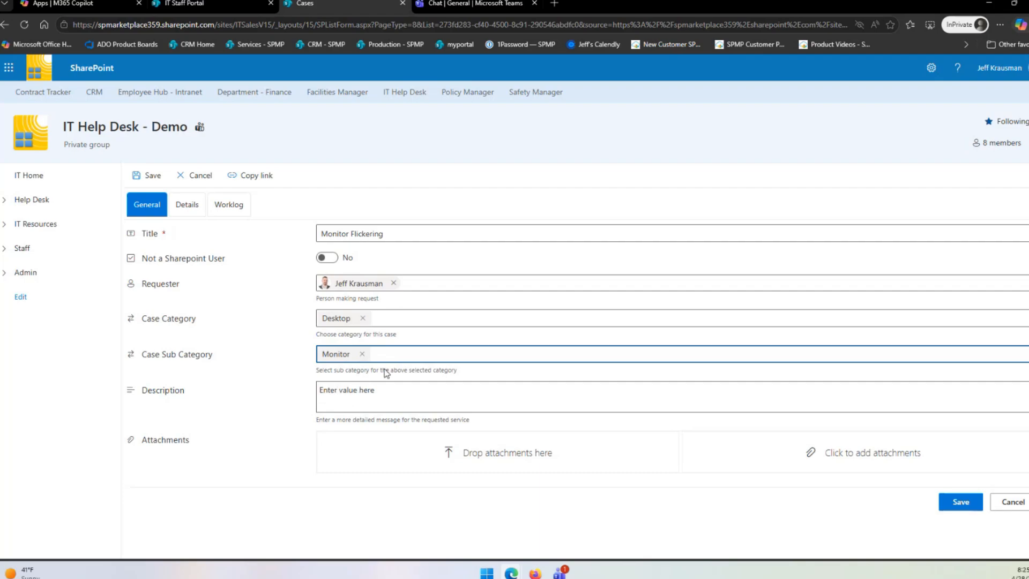
Clear the Case Category and reselect Desktop with the Monitor sub category.
click(388, 319)
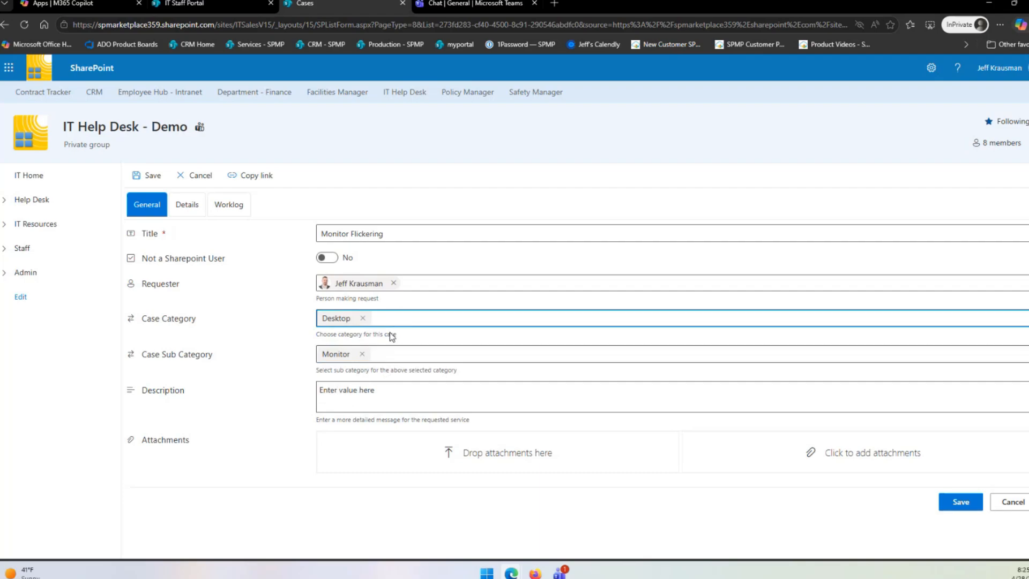
click(363, 318)
click(365, 320)
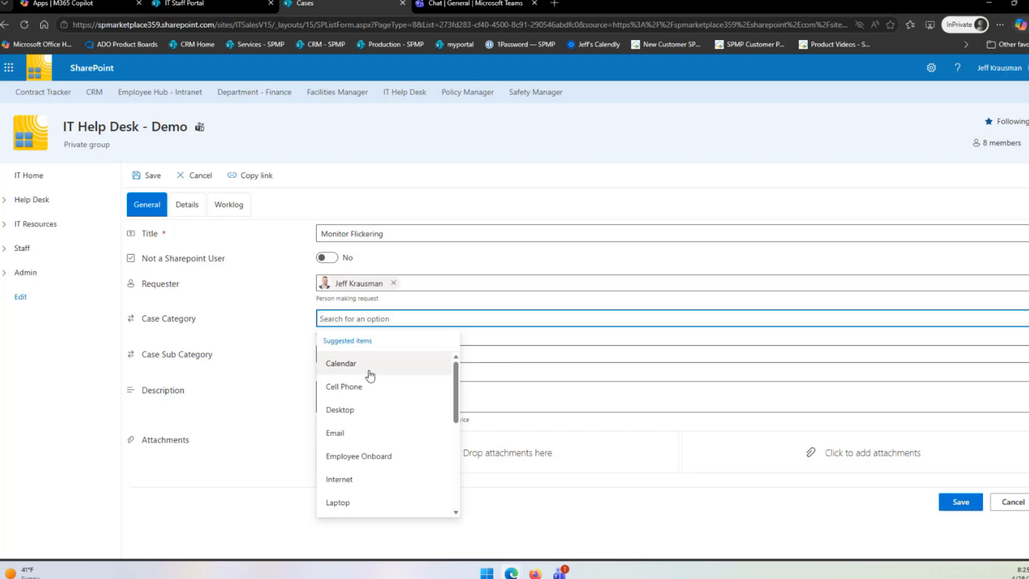
click(343, 409)
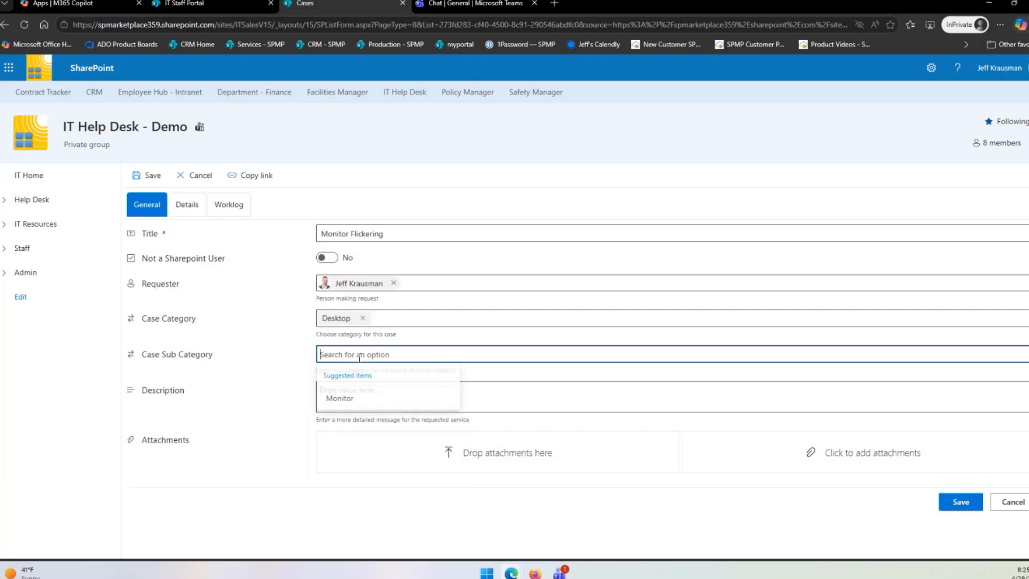
click(341, 397)
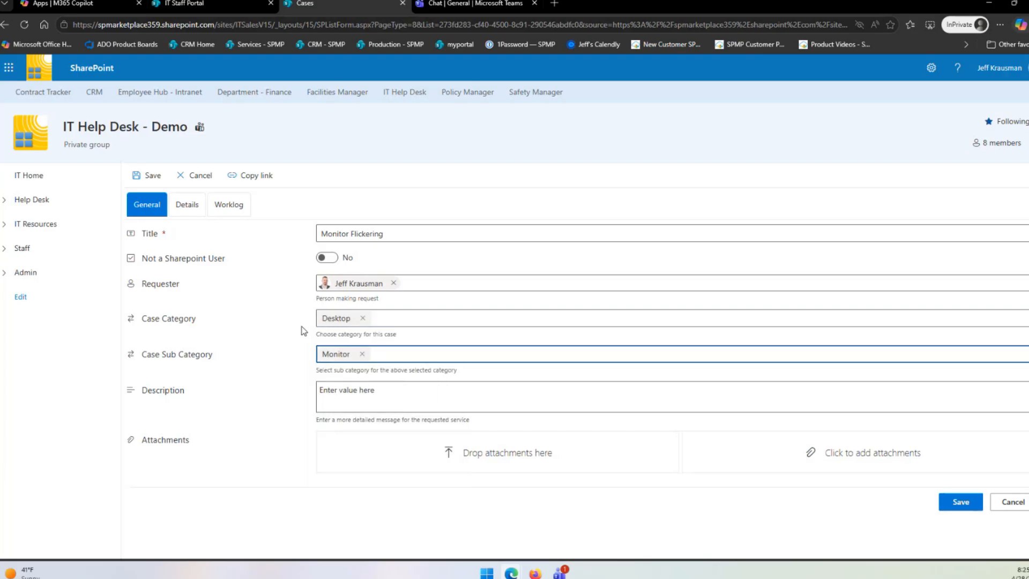
Enter the description "Help... my desktop monitor is flickering really bad." and save the case.
click(537, 383)
click(577, 141)
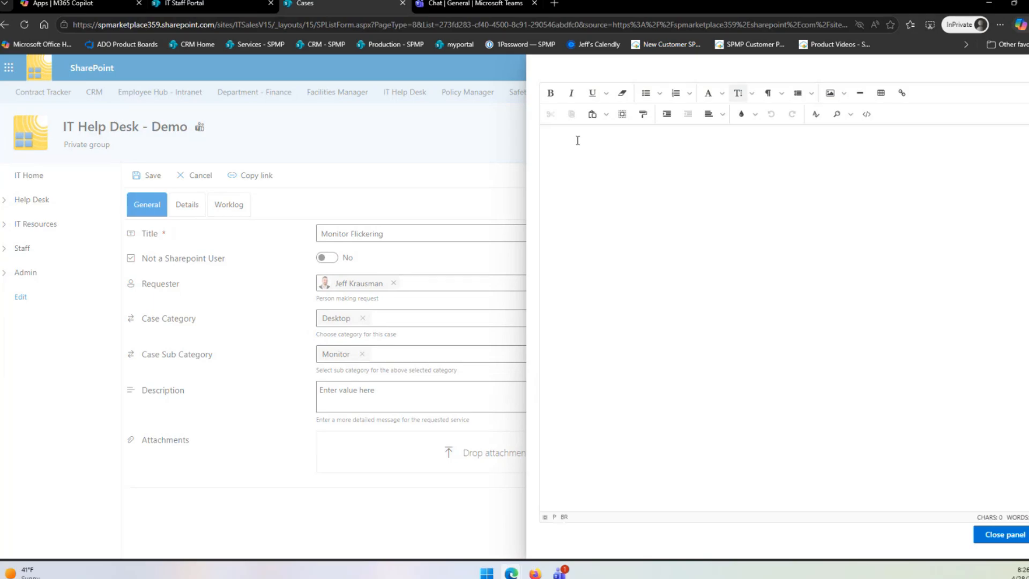
text(Help... my desktop monitor is fl)
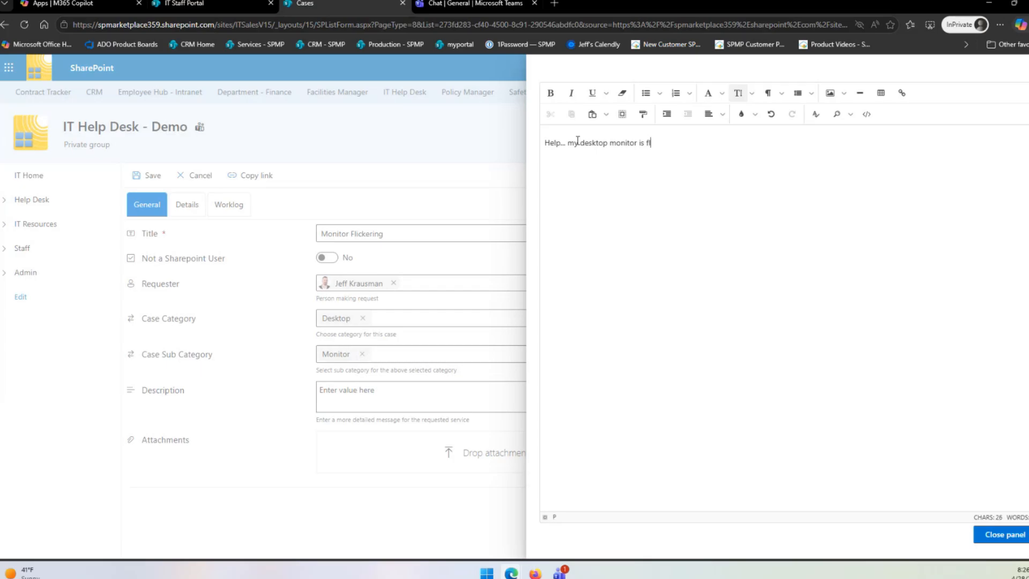
text(ickering really bad.)
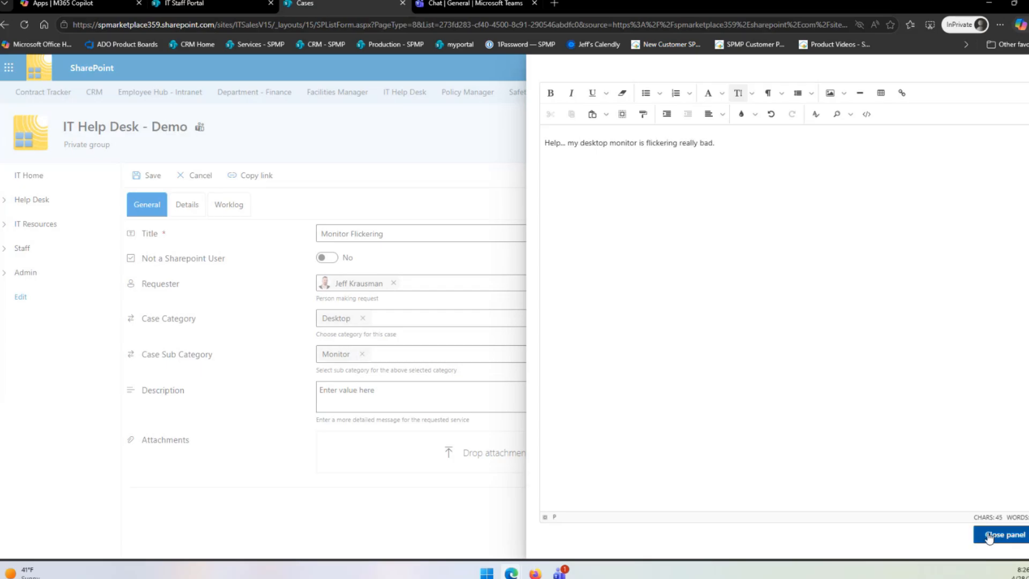
click(991, 534)
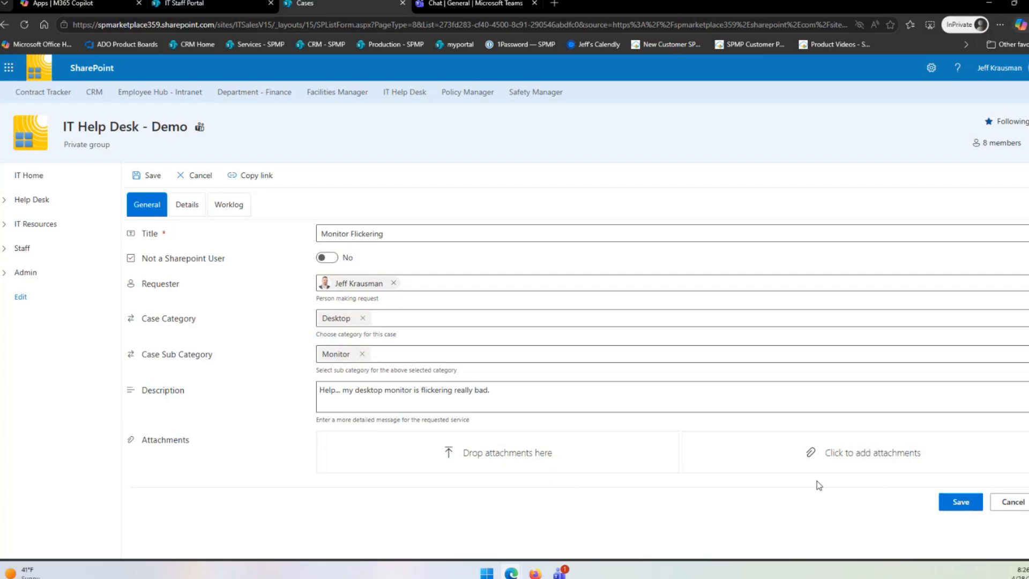
click(962, 499)
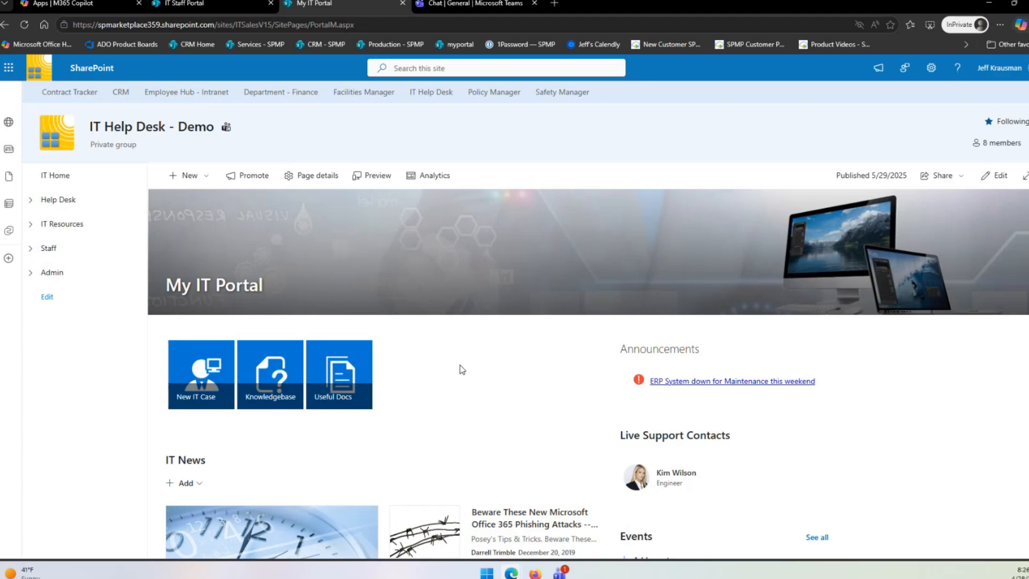
Check My Cases on the employee portal, and open the Monitor Flickering case for editing from New Cases in the IT Staff Portal.
scroll(460, 365, down, 9)
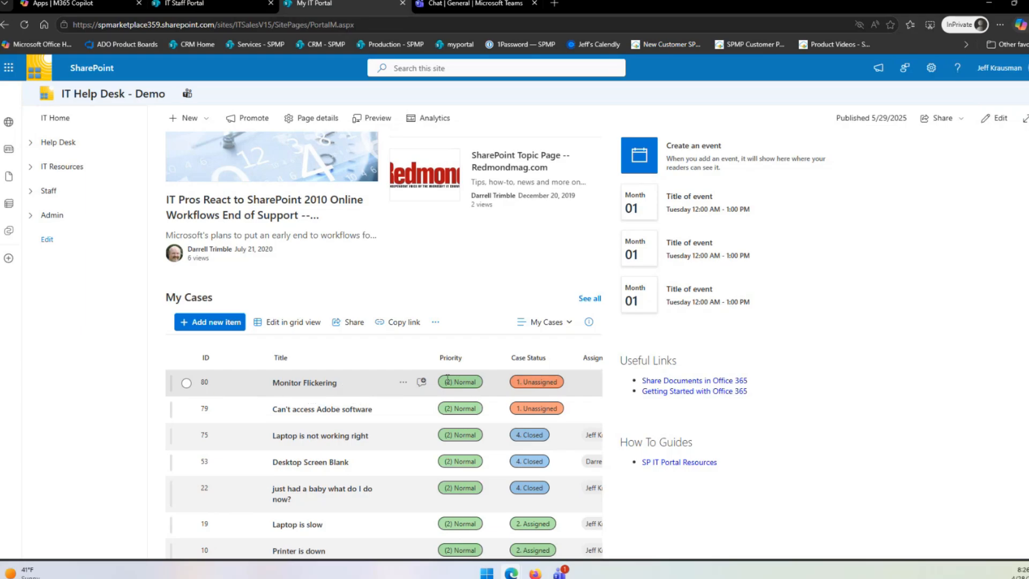
scroll(561, 383, down, 2)
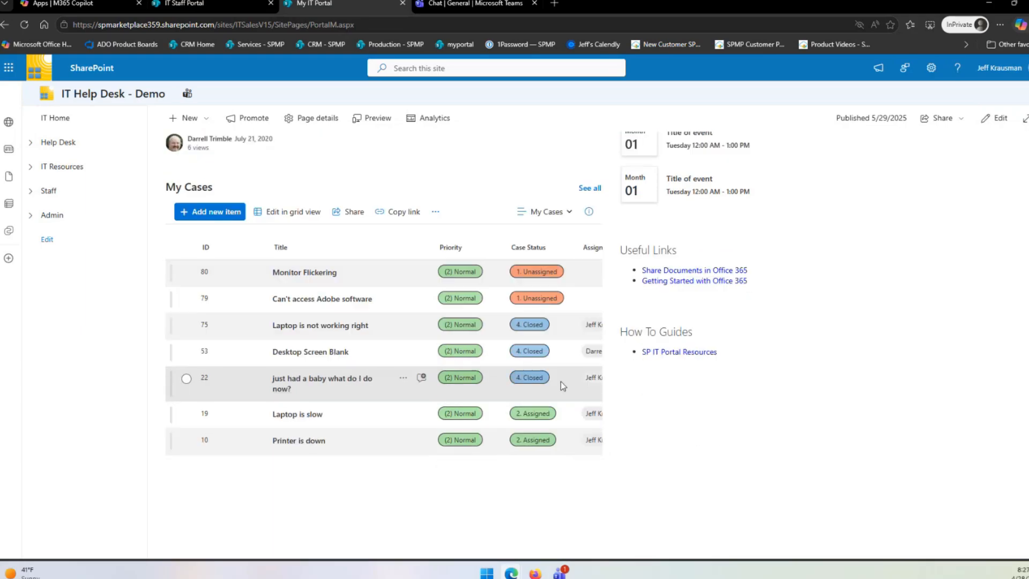
scroll(505, 452, up, 6)
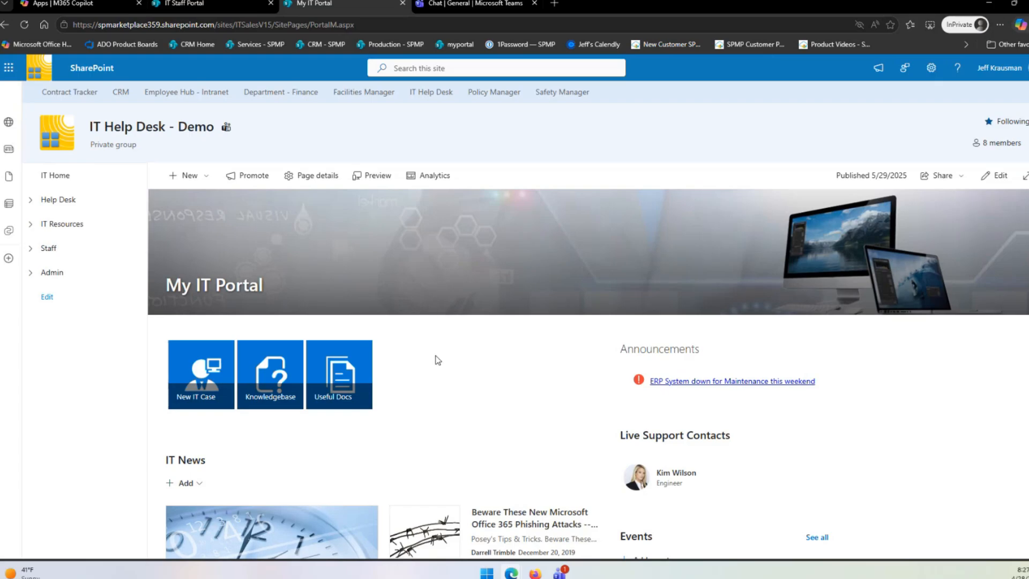
key(ctrl+shift+Tab)
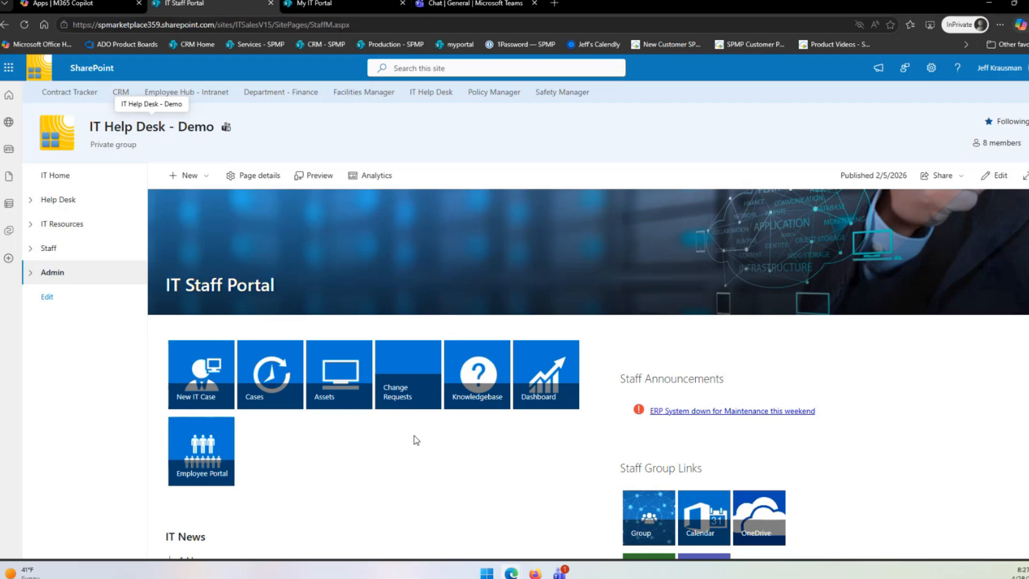
scroll(415, 437, down, 8)
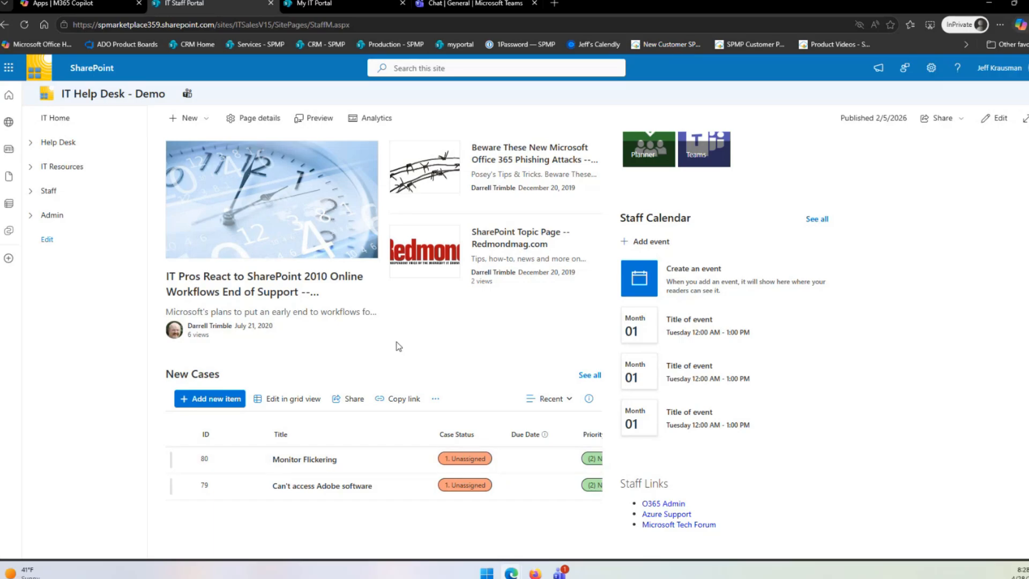
click(315, 464)
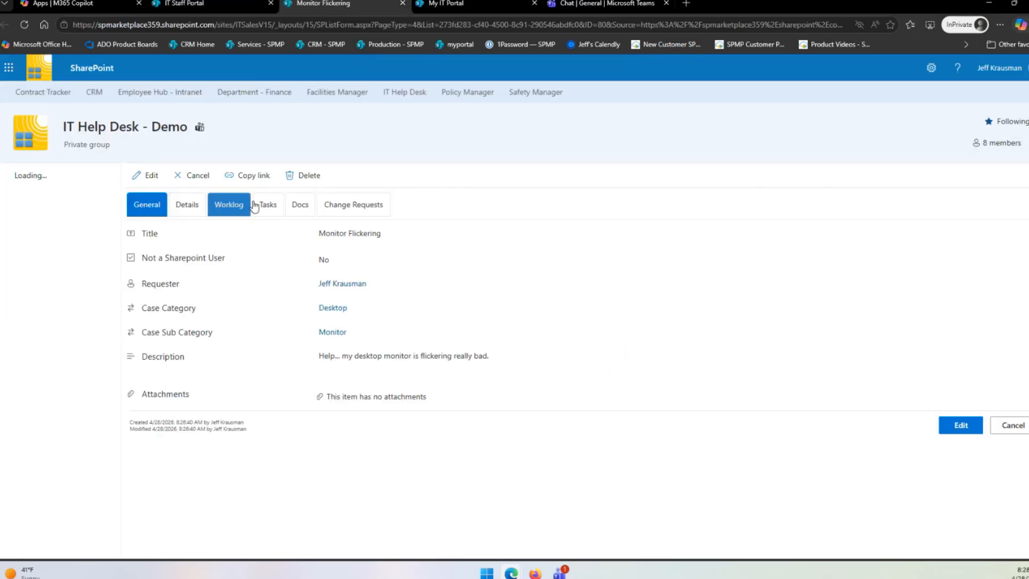
click(960, 425)
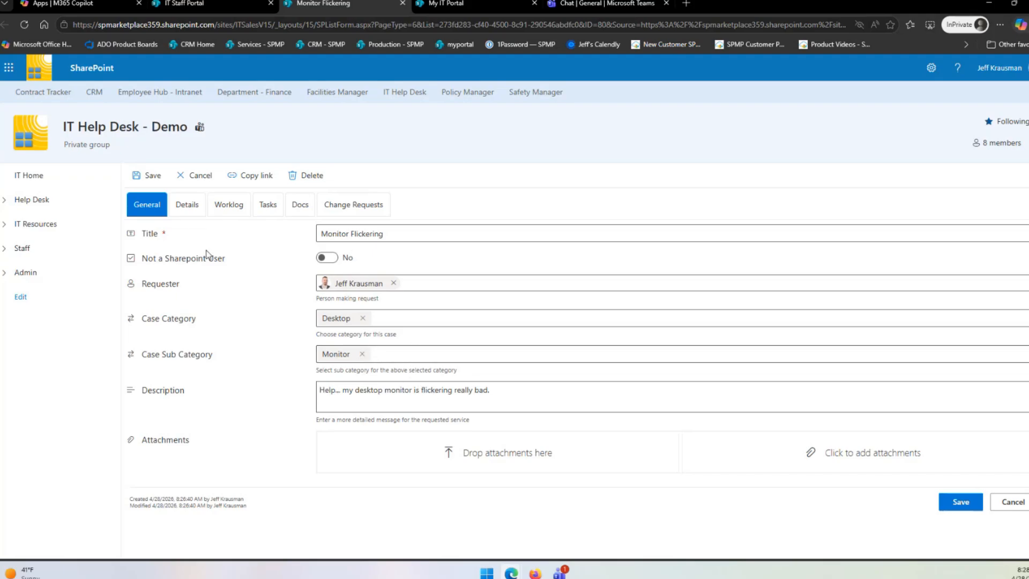
In the case details, set the Case Status to 2. Assigned and the Case Type to Problem.
click(190, 206)
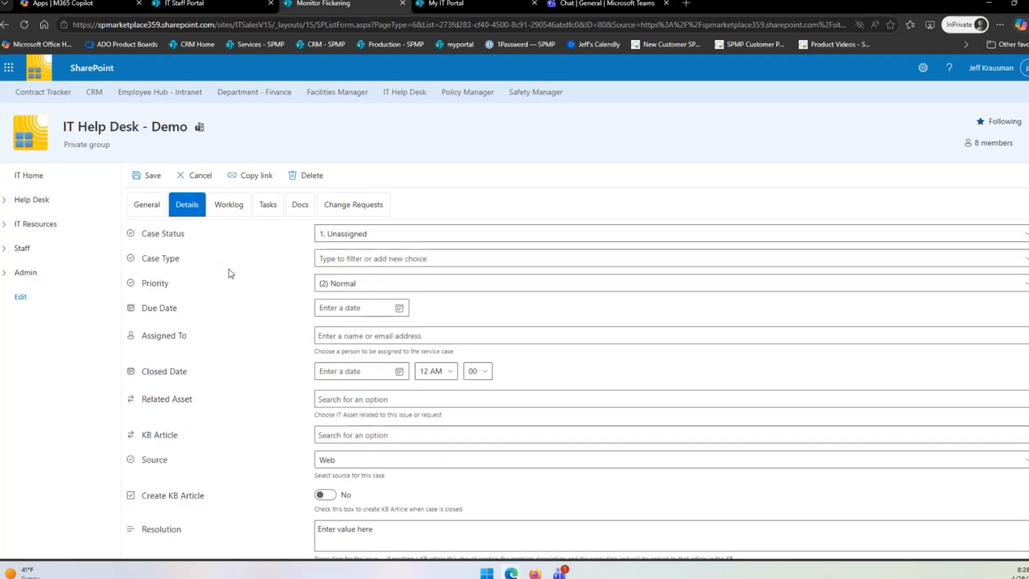
click(385, 234)
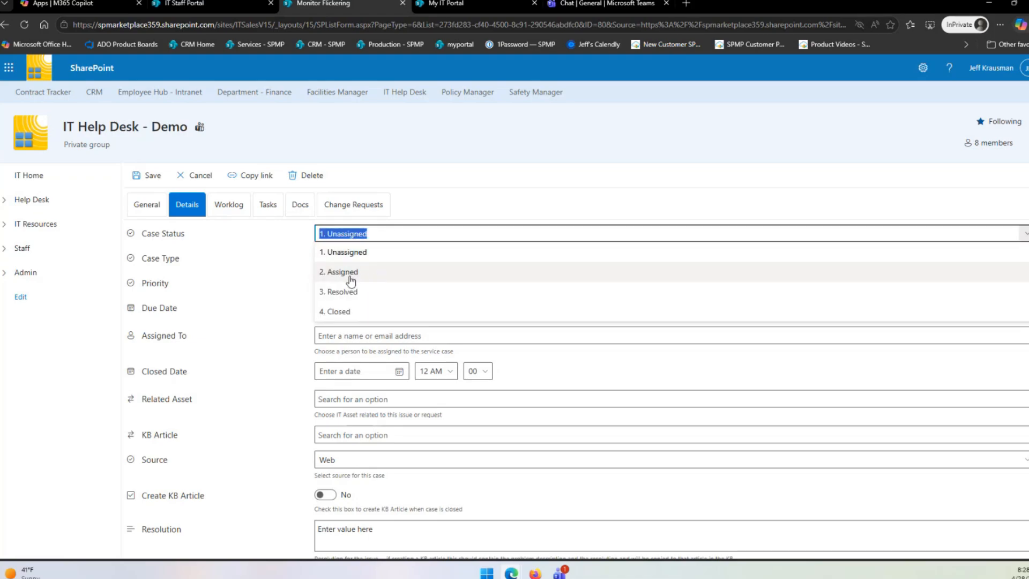
click(350, 276)
click(346, 258)
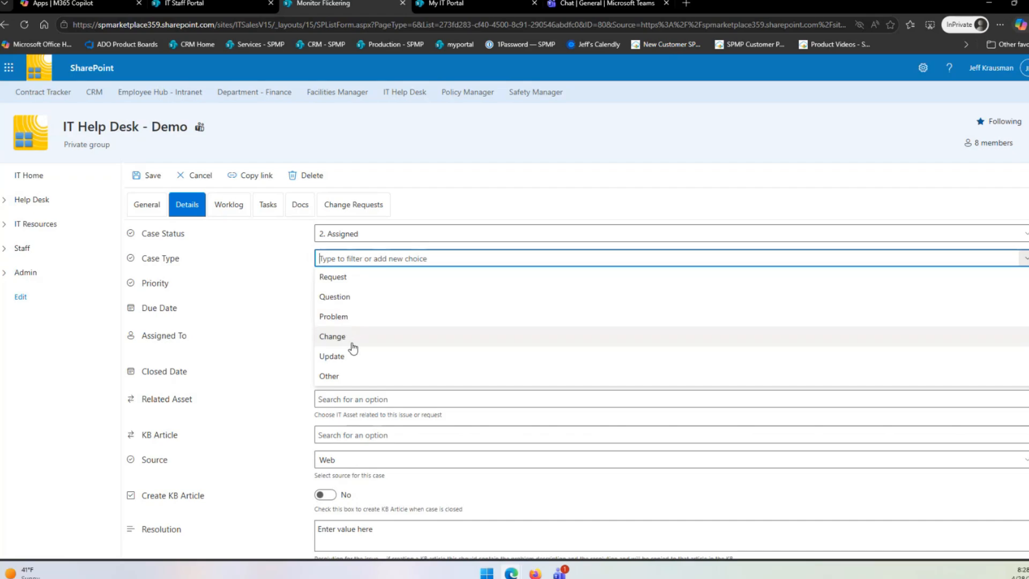
click(346, 317)
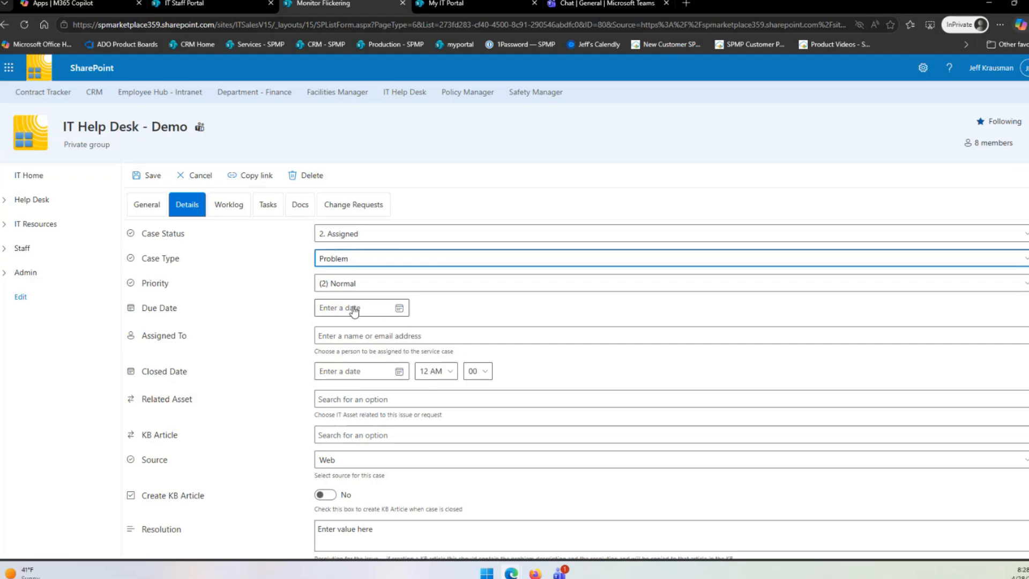
Examine the Assigned To and Related Asset fields in the case details.
drag(190, 339, 141, 340)
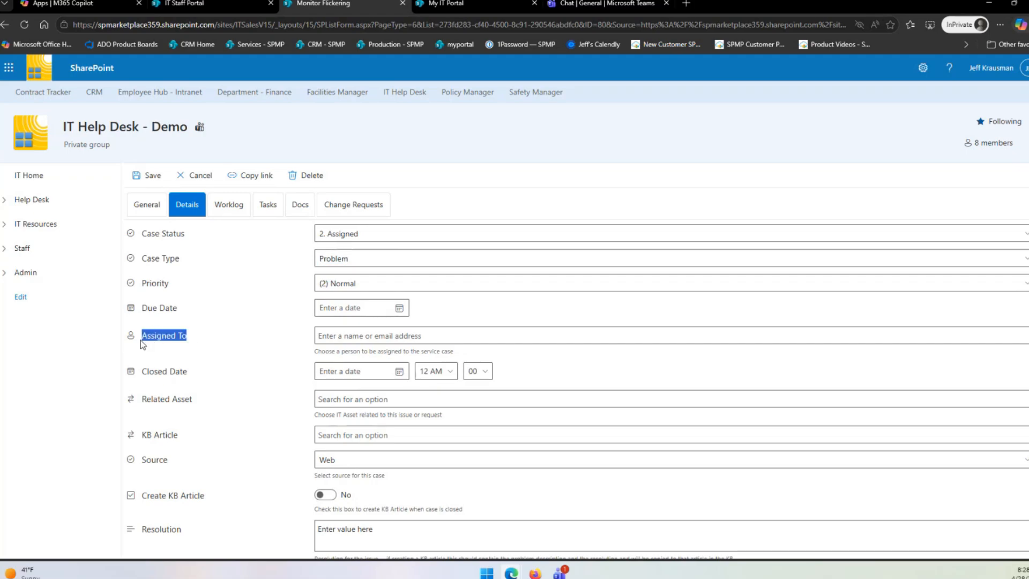
click(327, 338)
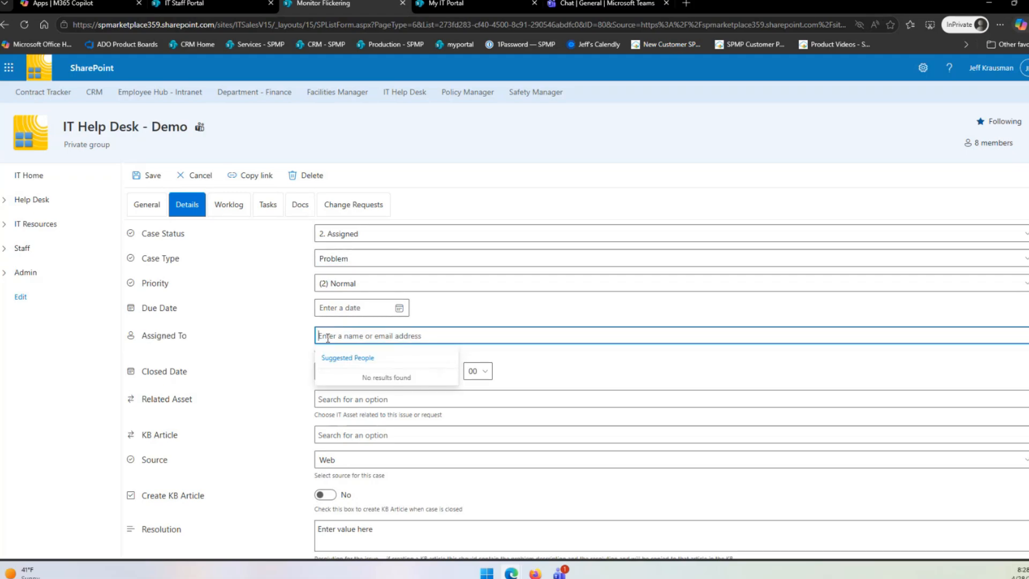
click(267, 349)
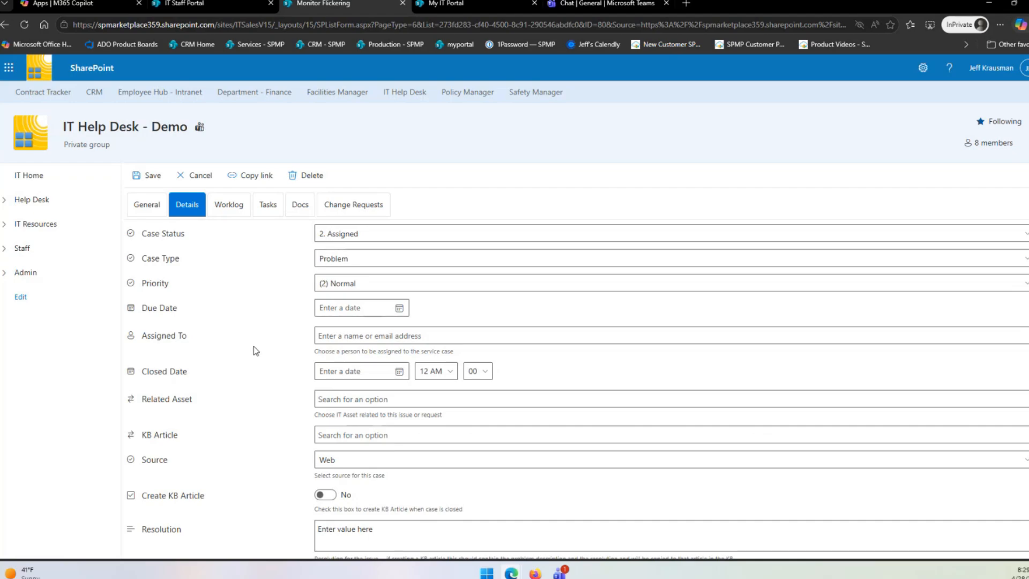
scroll(253, 347, down, 1)
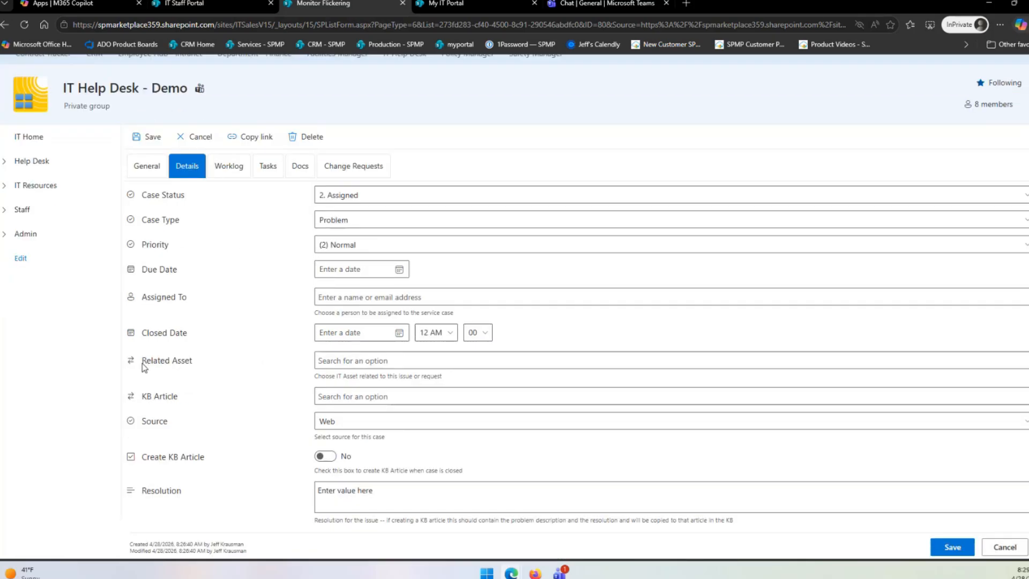
drag(142, 367, 198, 365)
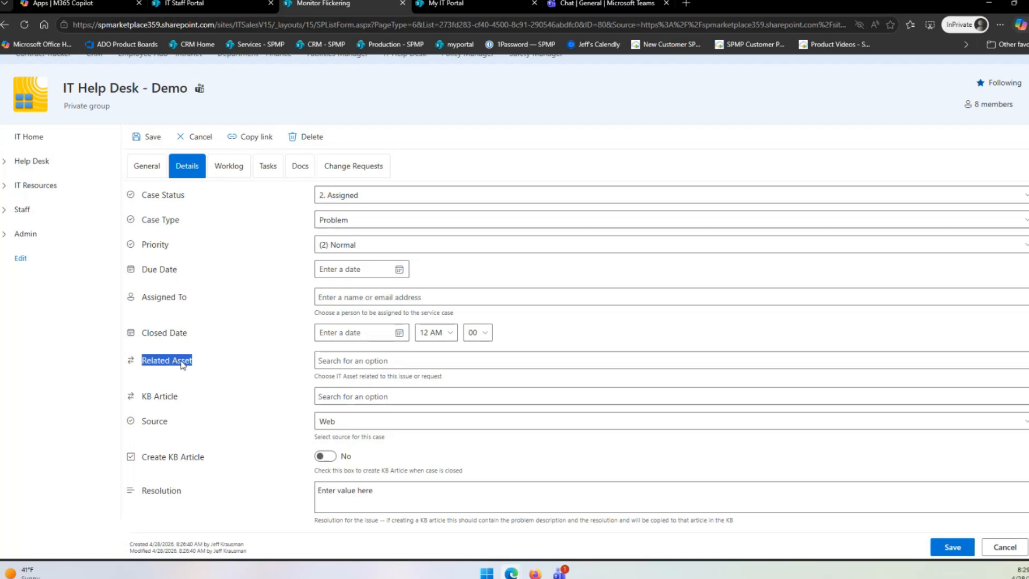
Look up where the Assets list is kept under IT Resources in the site navigation.
click(5, 186)
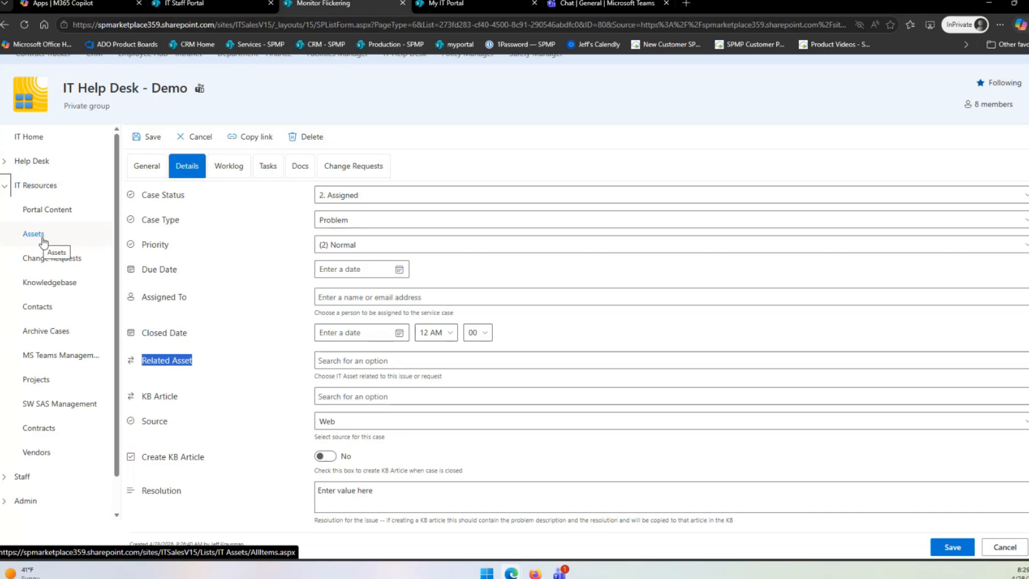
click(6, 186)
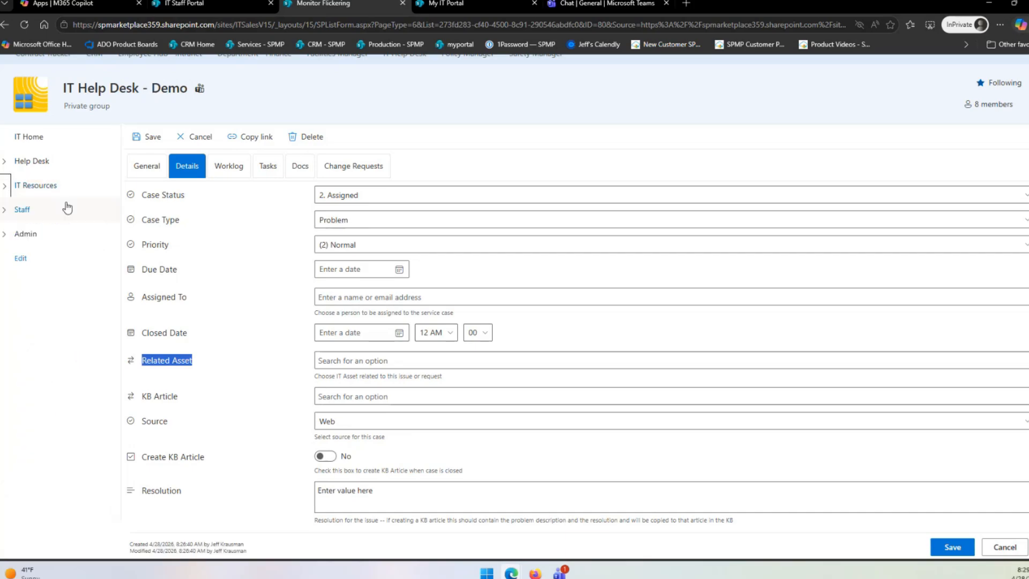
click(210, 359)
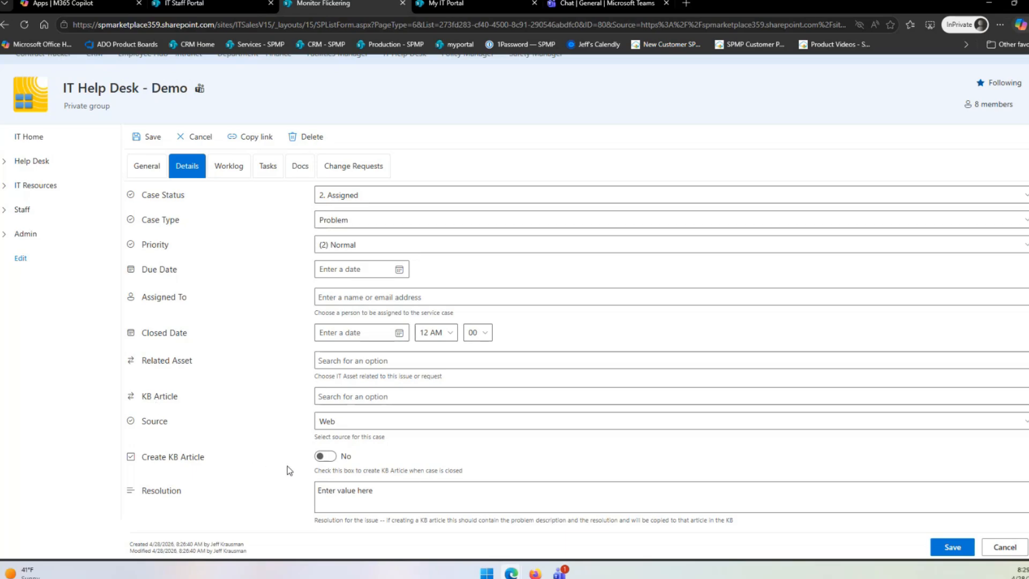
Examine the case's Create KB Article option and the Knowledgebase link on My IT Portal, and return to the Monitor Flickering case.
click(332, 461)
click(332, 460)
click(434, 4)
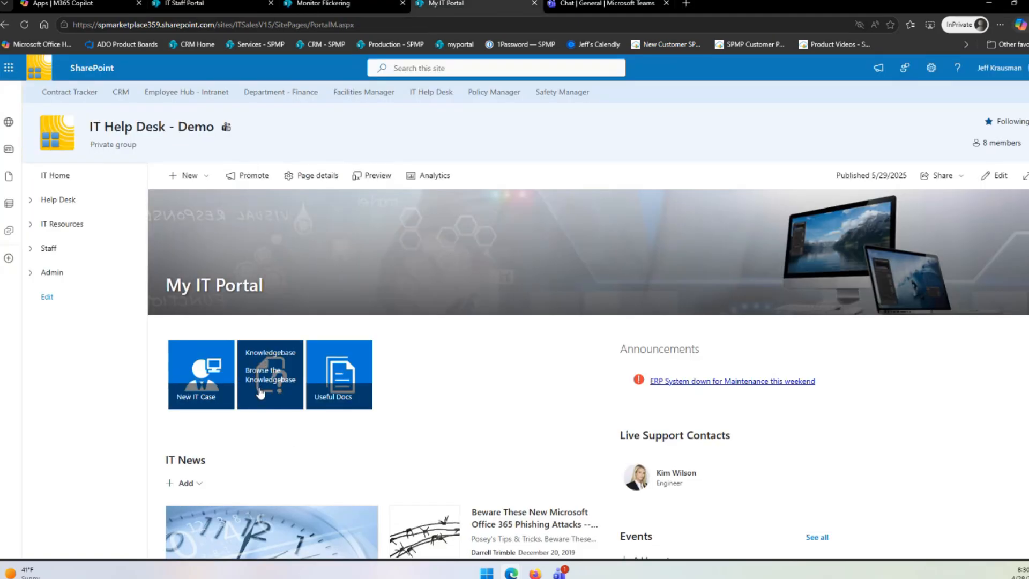
click(328, 2)
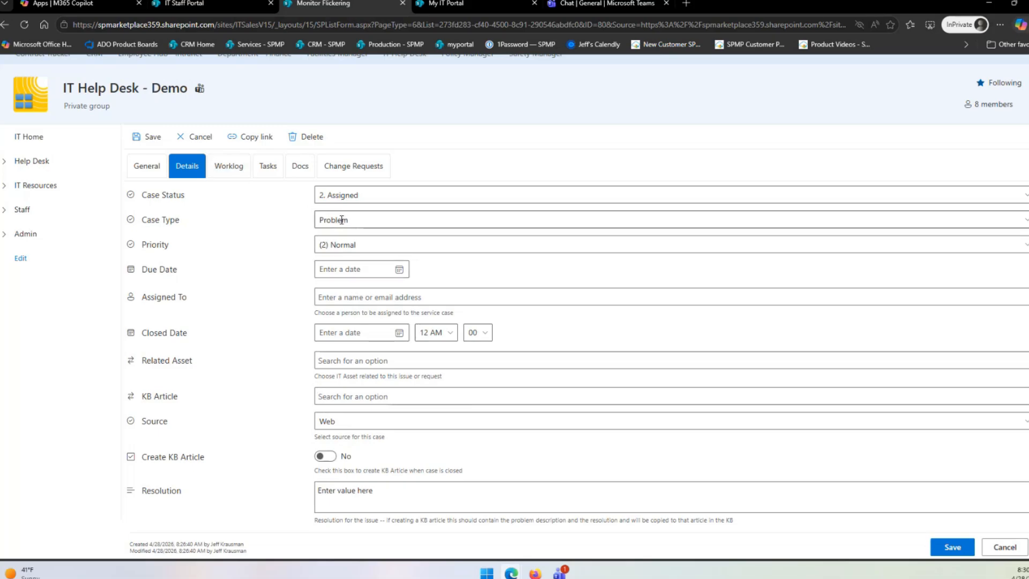
Examine the case's worklog with its Time Spent field, and its related documents.
click(229, 170)
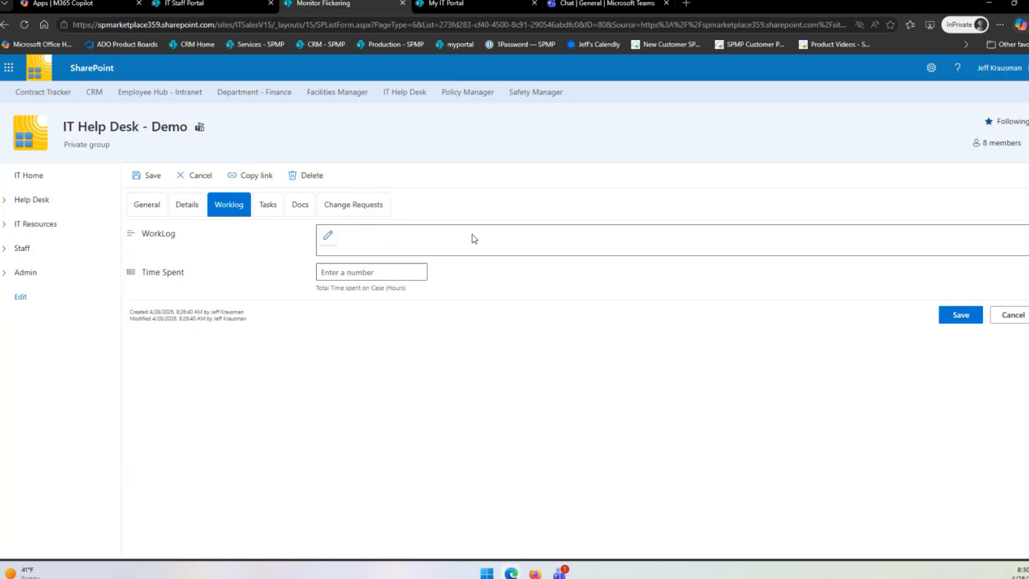
triple_click(154, 276)
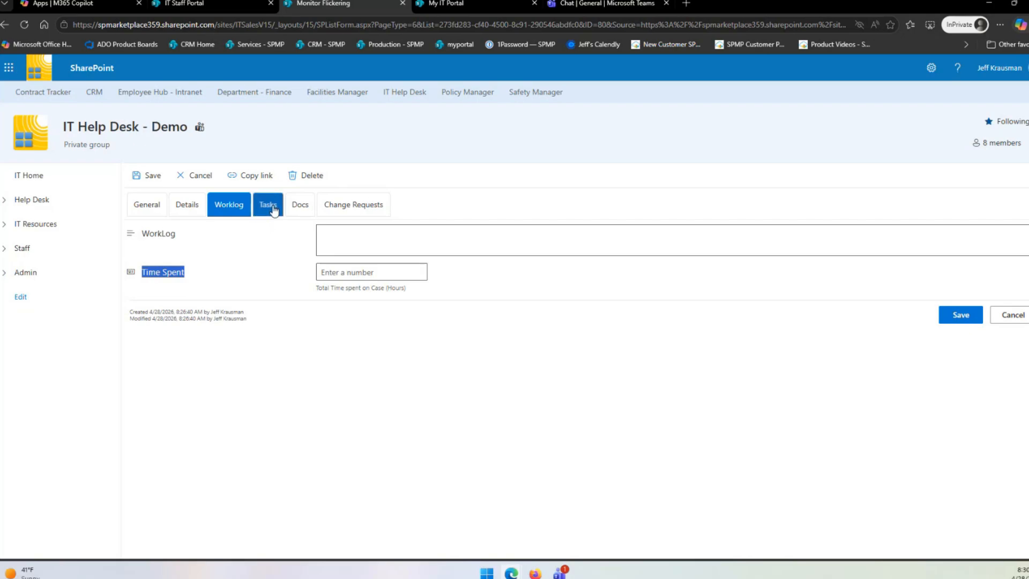
click(302, 212)
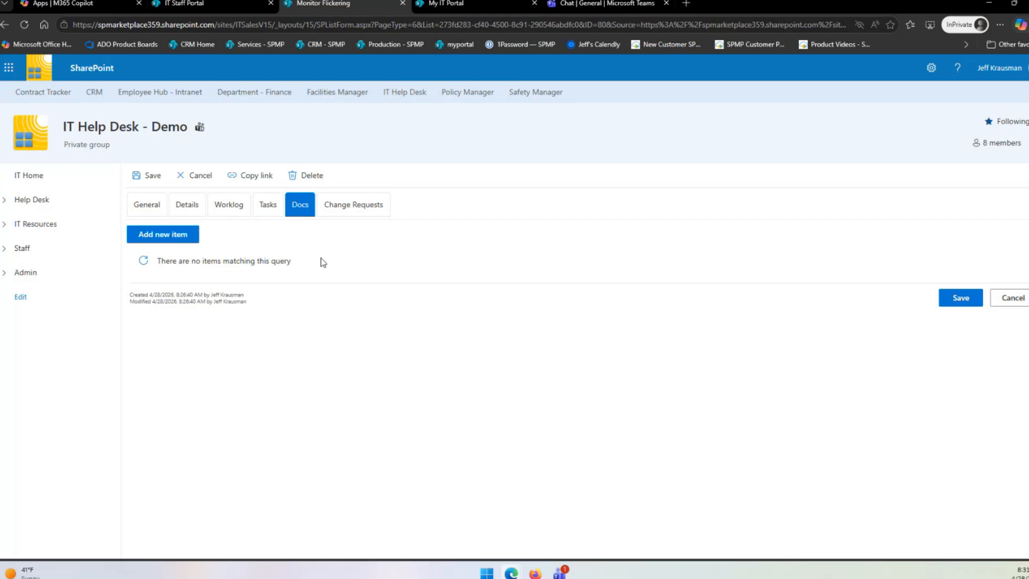
Open a new change request from the Monitor Flickering case and examine its general fields.
click(345, 207)
click(191, 235)
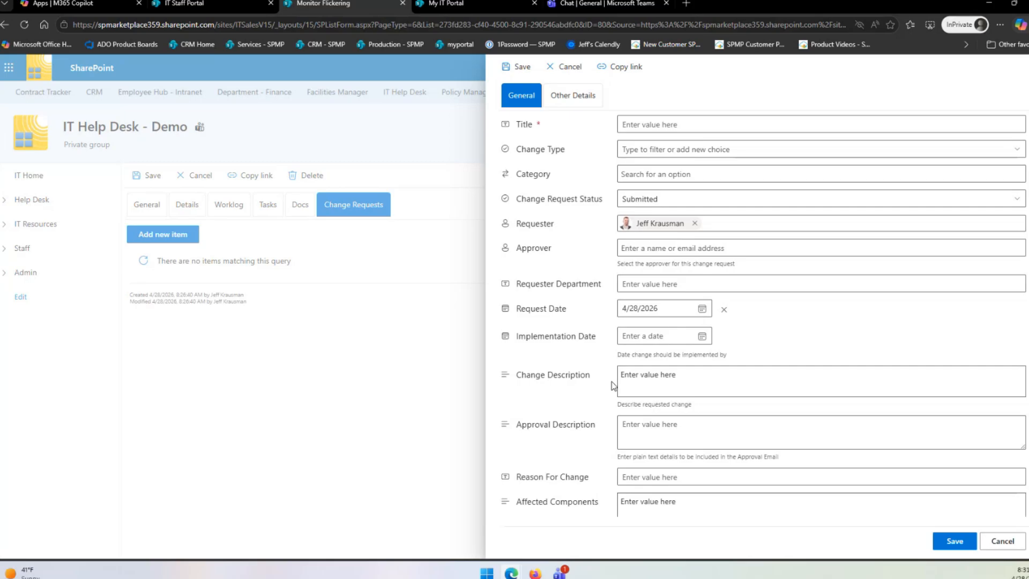
scroll(613, 385, down, 1)
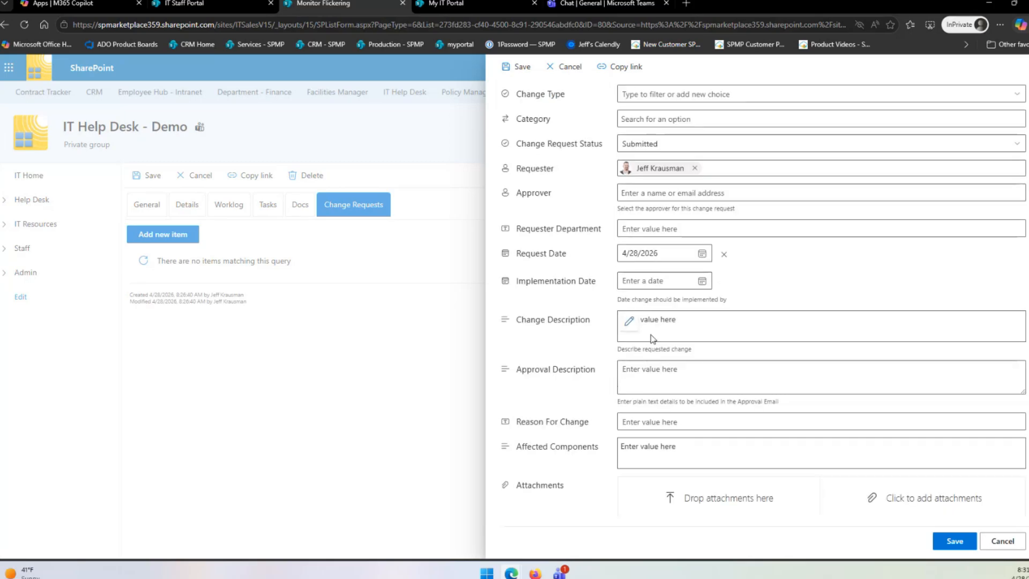
scroll(777, 270, down, 1)
scroll(783, 268, down, 1)
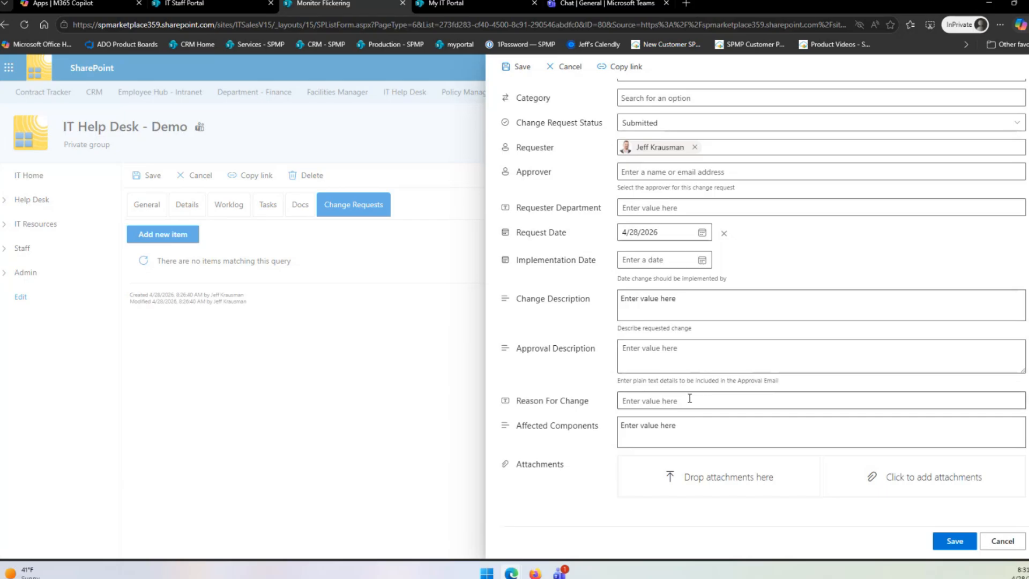
scroll(655, 311, up, 2)
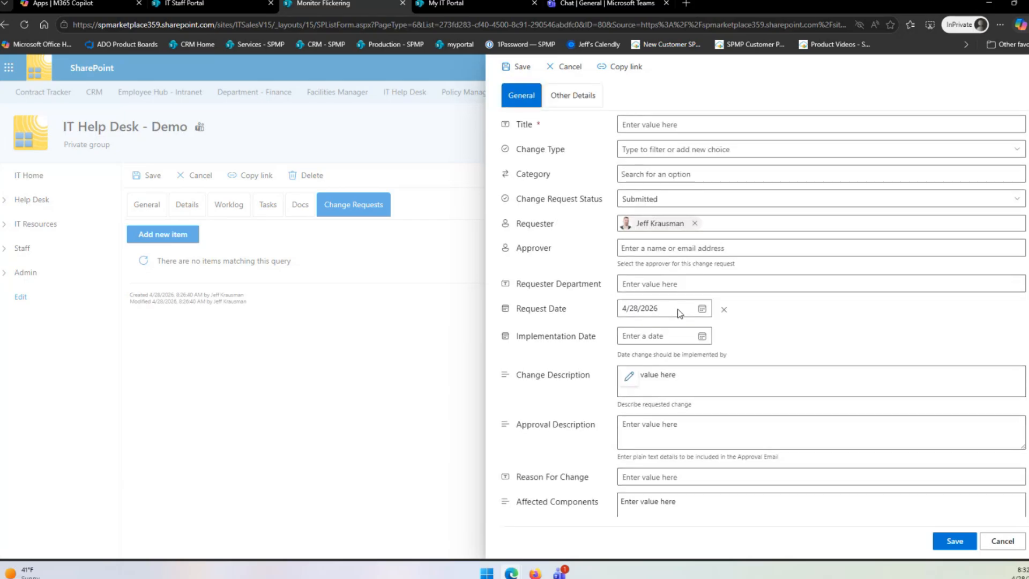
Examine the new change request's other details, including Risks of Change, and discard the request.
click(586, 97)
drag(516, 125, 569, 131)
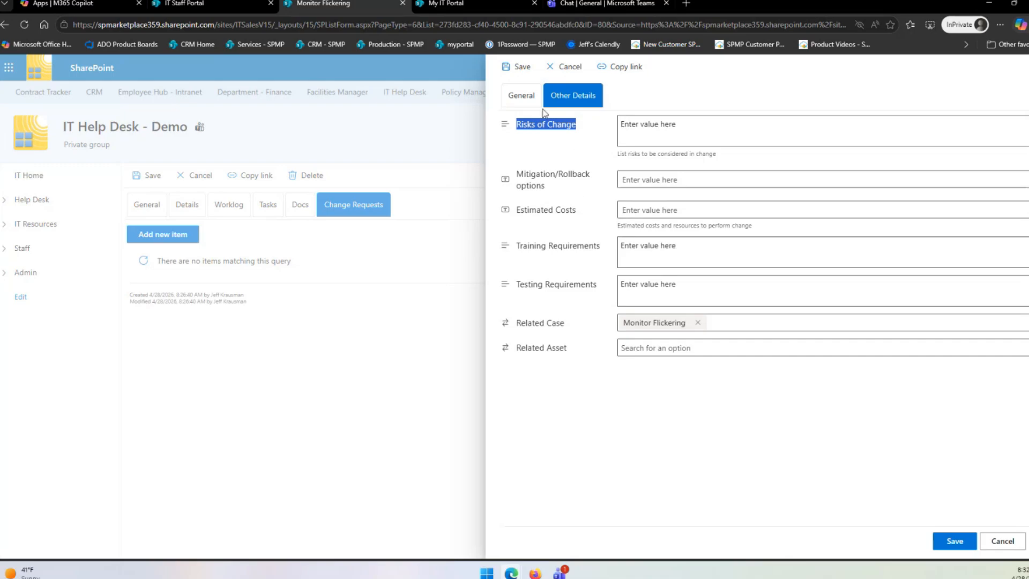
click(574, 153)
click(1003, 542)
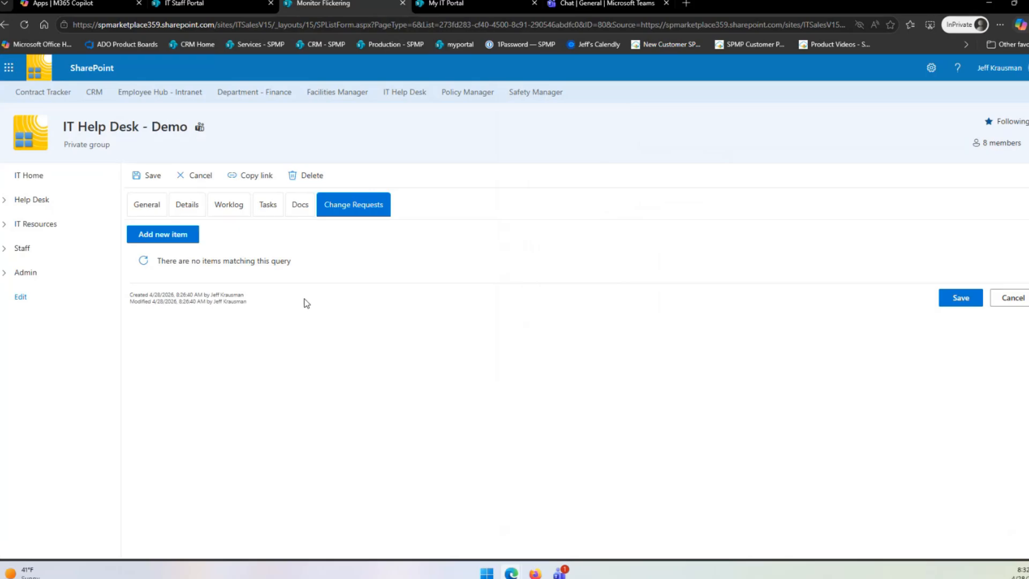
Review the case's general information and the available Case Status options in its details without changing the status.
click(147, 209)
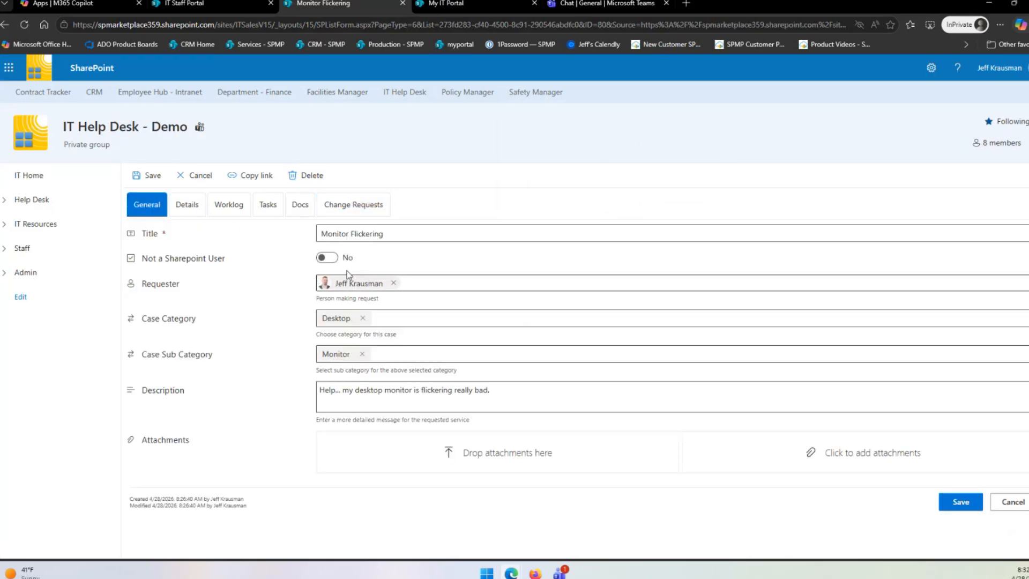
click(187, 205)
click(348, 234)
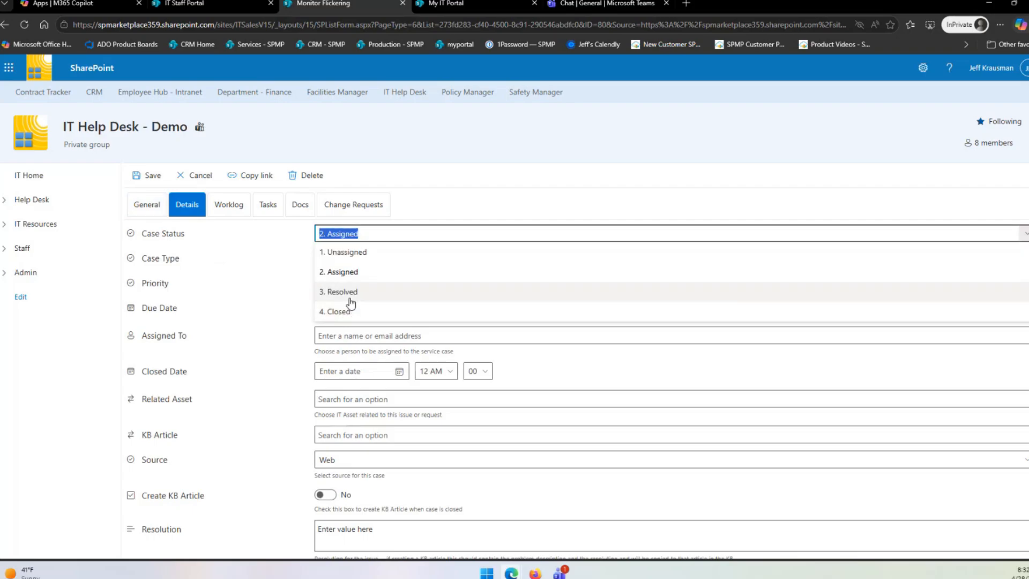
click(453, 200)
scroll(358, 350, down, 2)
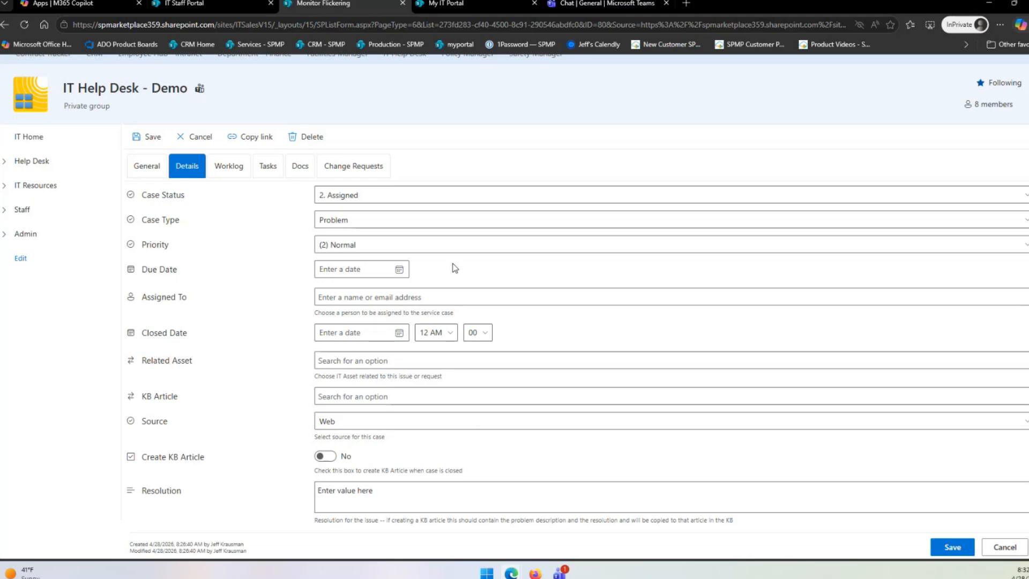
Go back to the case's general information and leave the case to return to the IT Staff Portal.
click(148, 167)
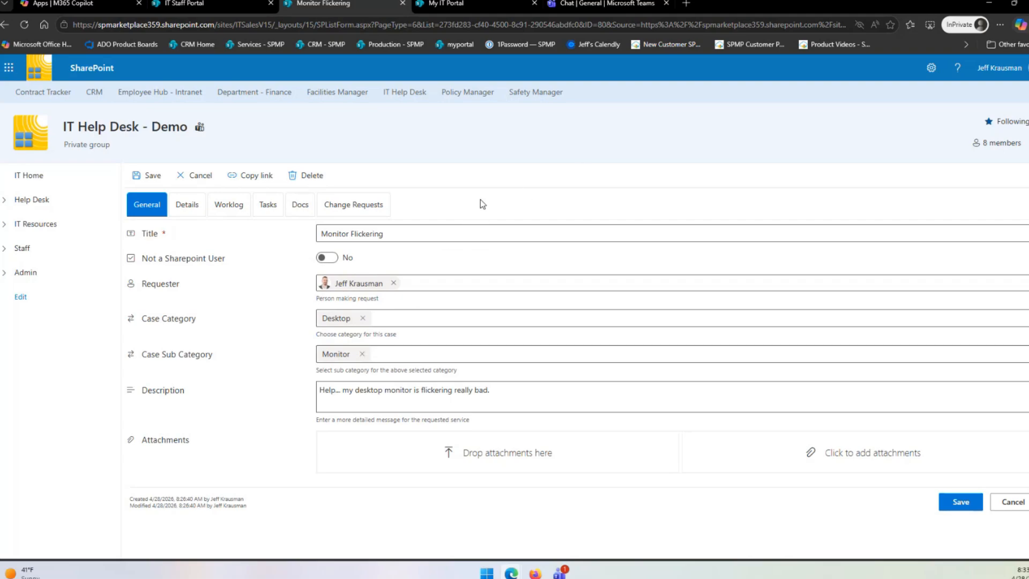
click(60, 181)
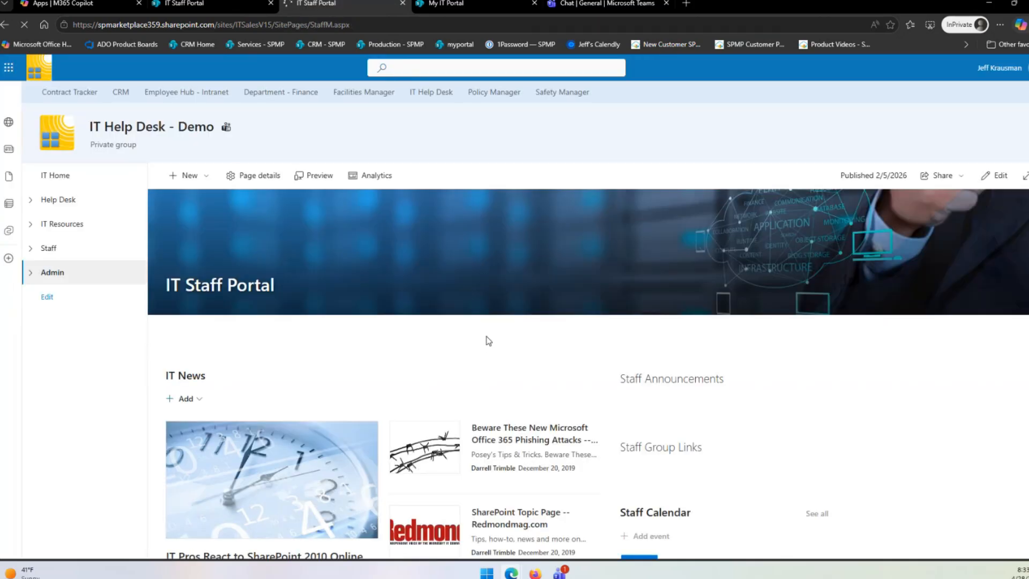